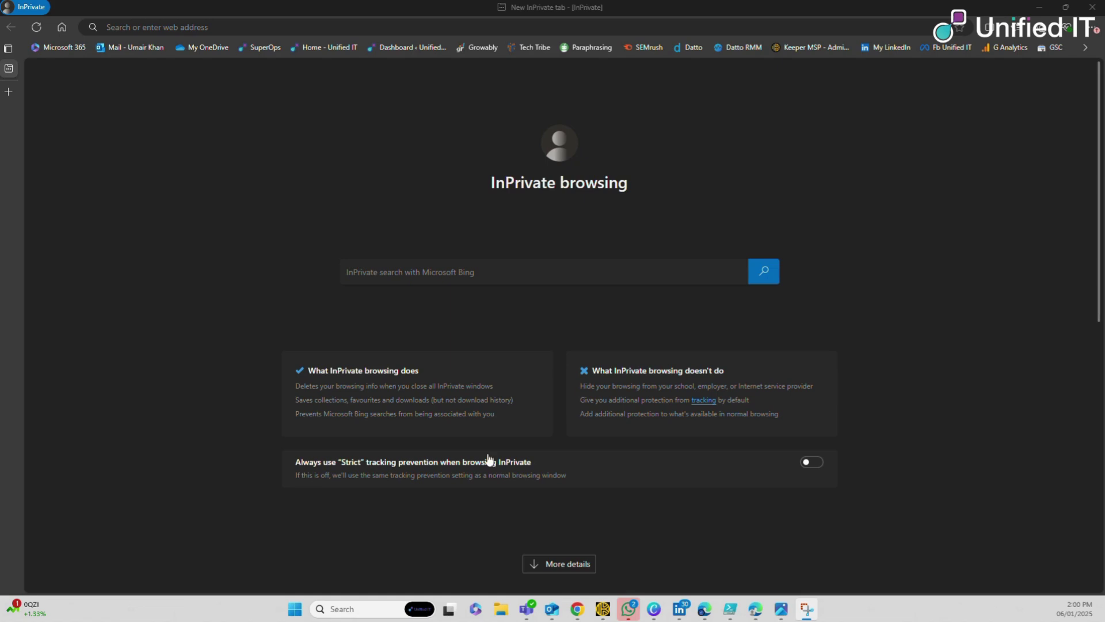
# Check the Start menu's power options (lock, sleep, shut down, restart), then close them
pyautogui.click(294, 609)
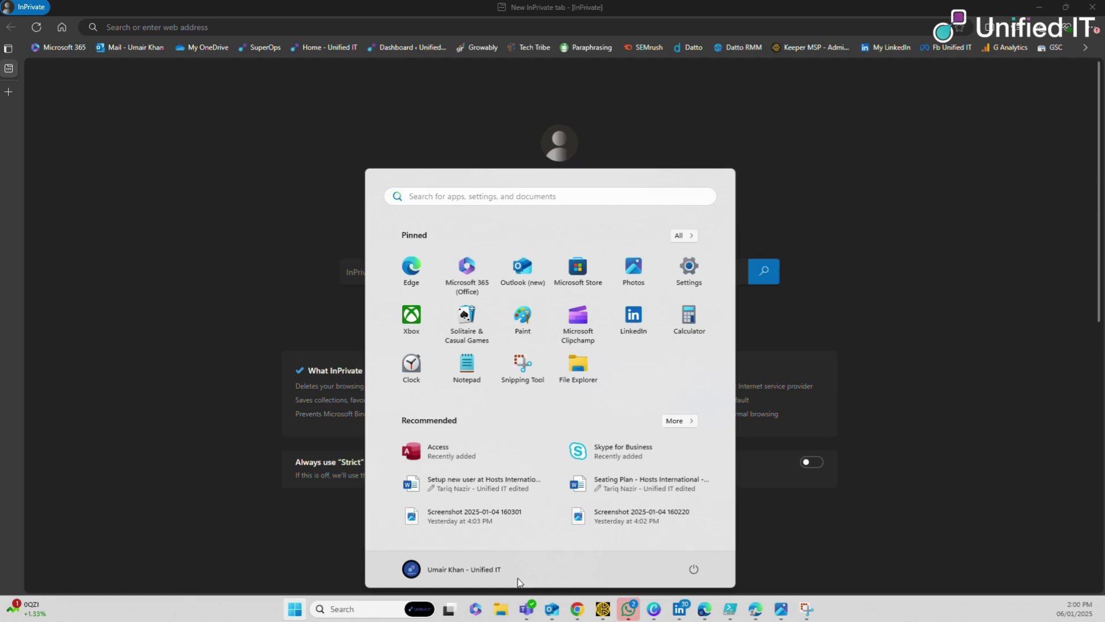
pyautogui.click(697, 571)
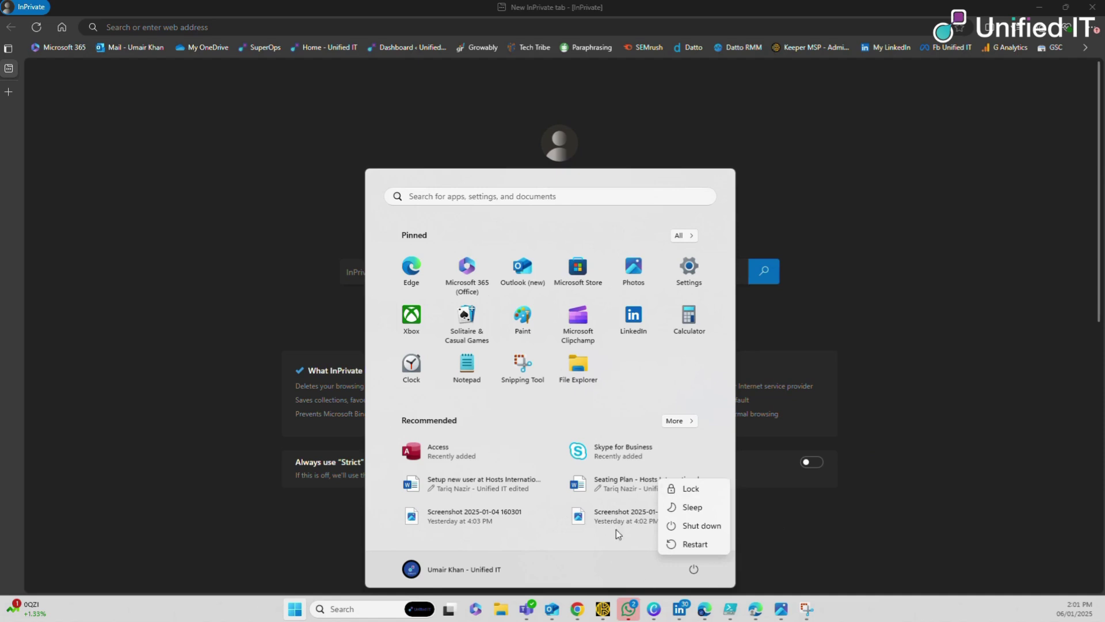
pyautogui.press('Escape')
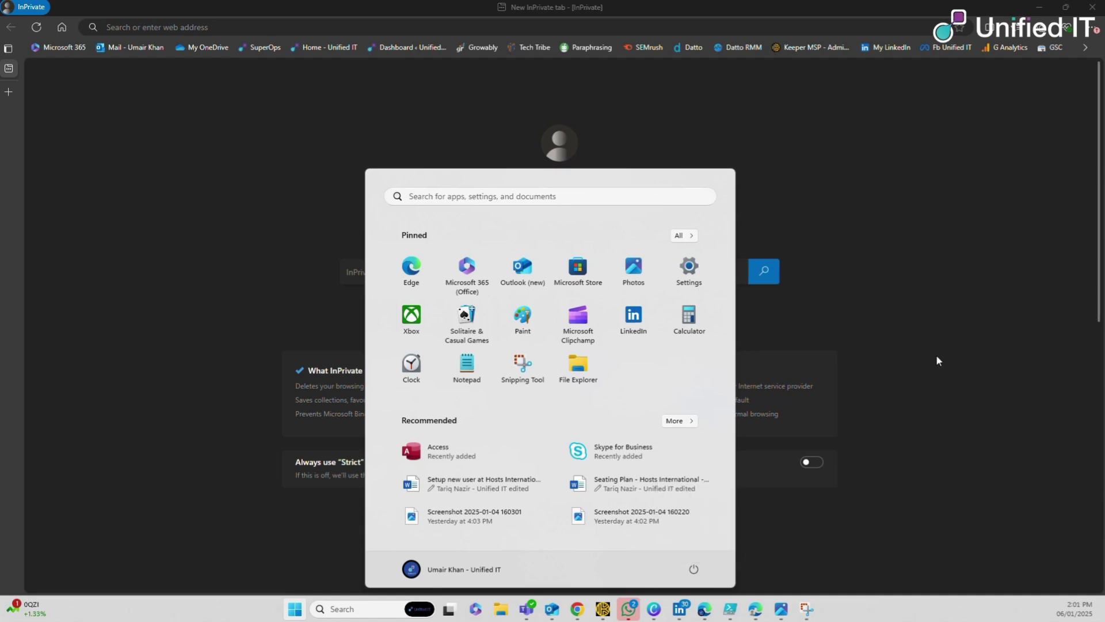
# Return to Edge and start entering windows365.microsoft.com in the address bar
pyautogui.press('Escape')
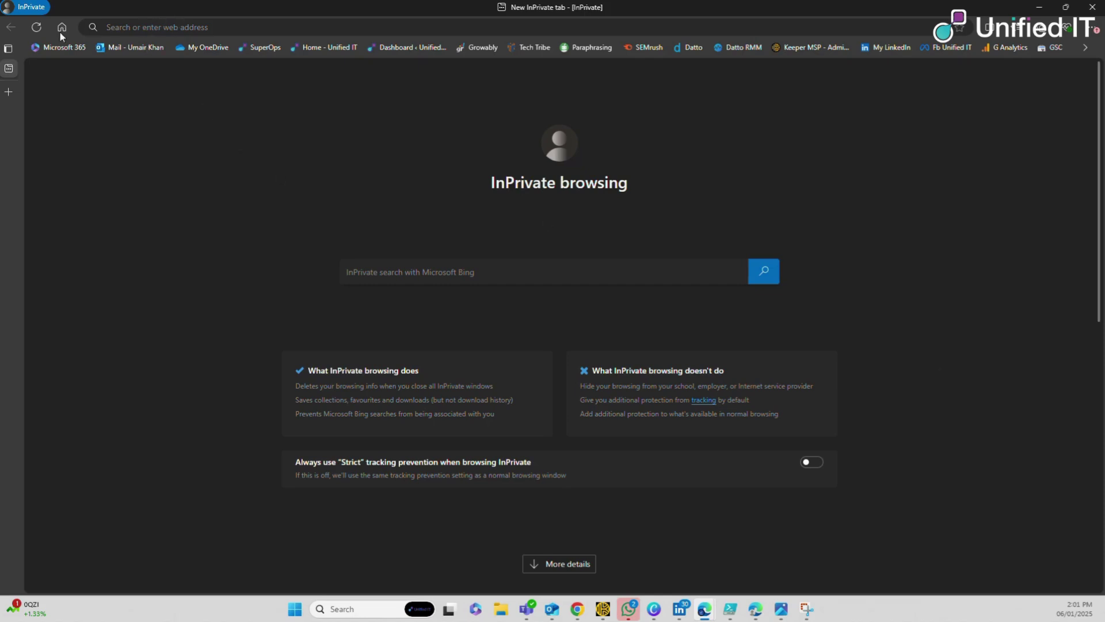
pyautogui.click(166, 24)
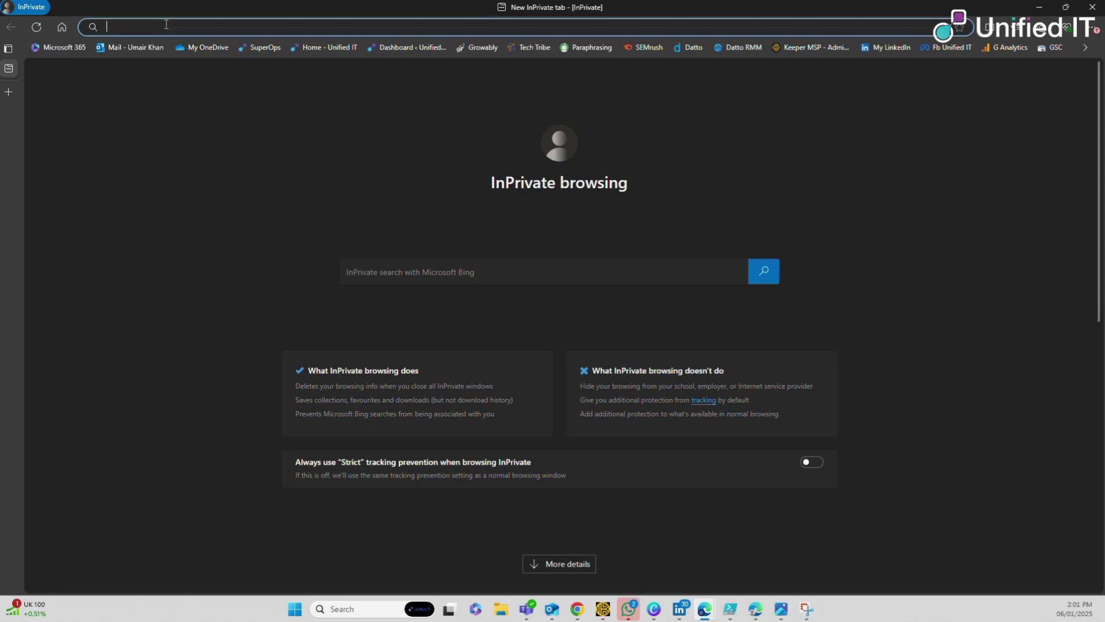
pyautogui.write('wind')
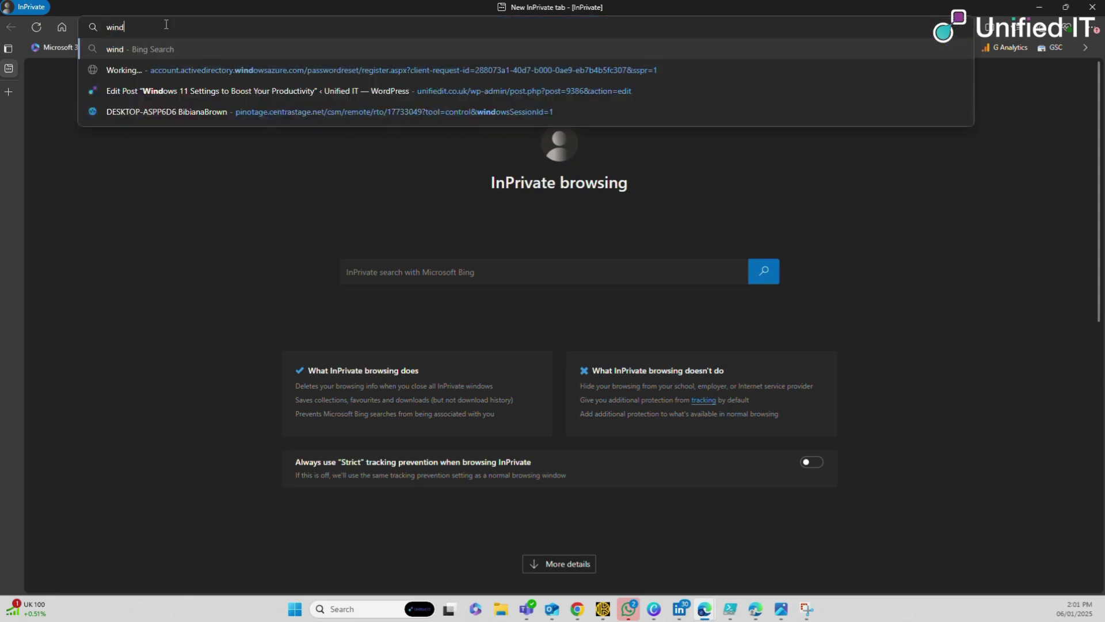
pyautogui.write('ows')
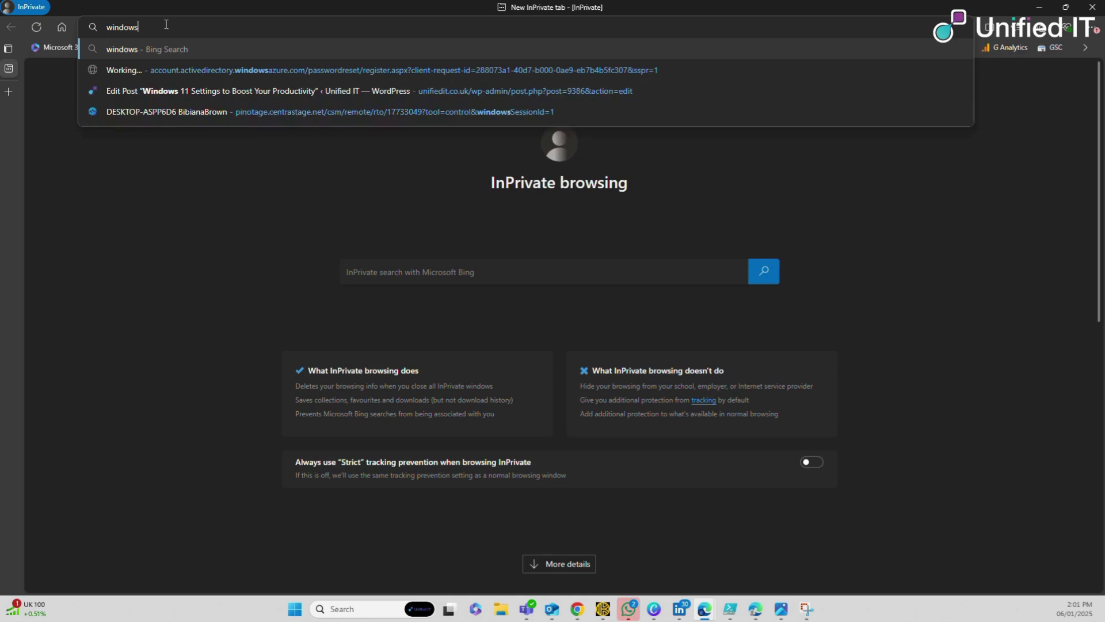
pyautogui.write('.')
pyautogui.press('BackSpace')
pyautogui.write('3')
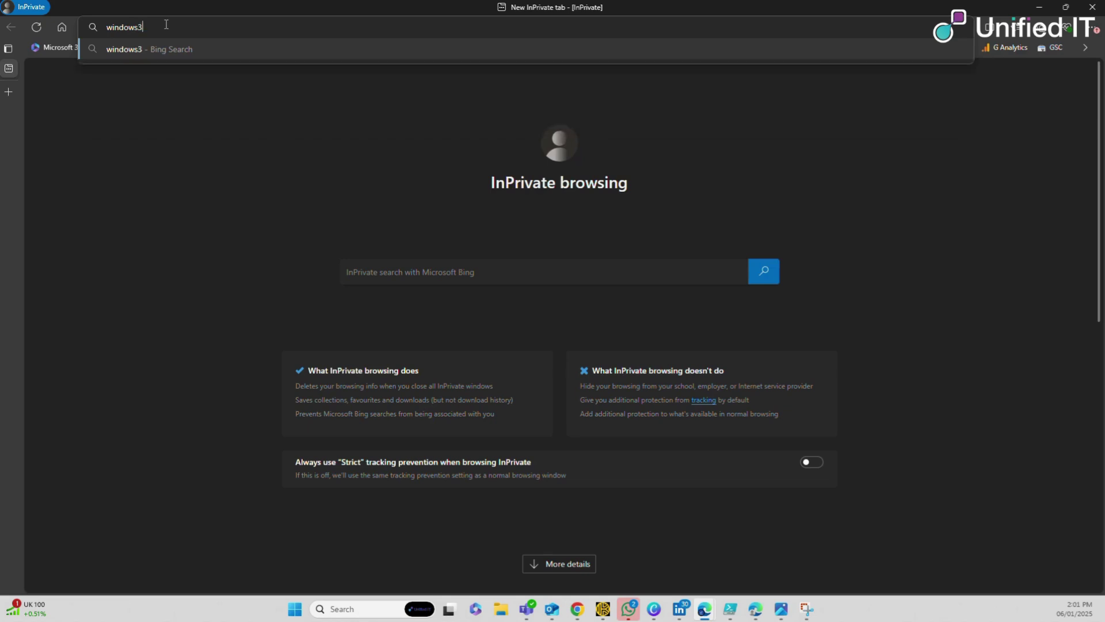
pyautogui.write('65.')
pyautogui.write('microsoft.co')
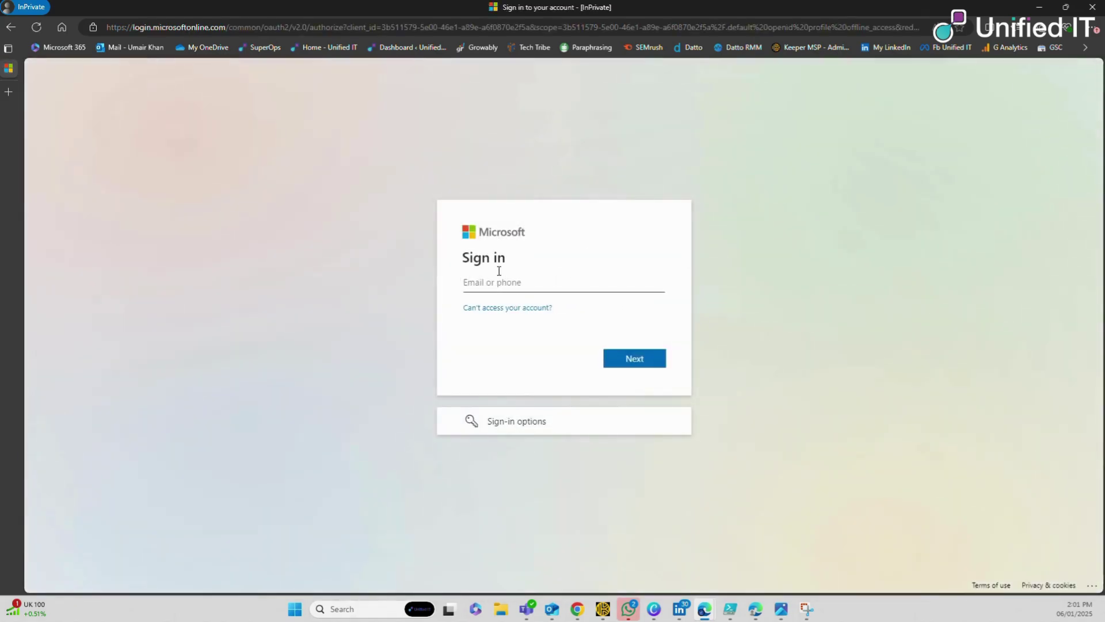
# Sign in to the Microsoft account with the email and pasted password
pyautogui.click(485, 287)
pyautogui.click(484, 288)
pyautogui.click(616, 351)
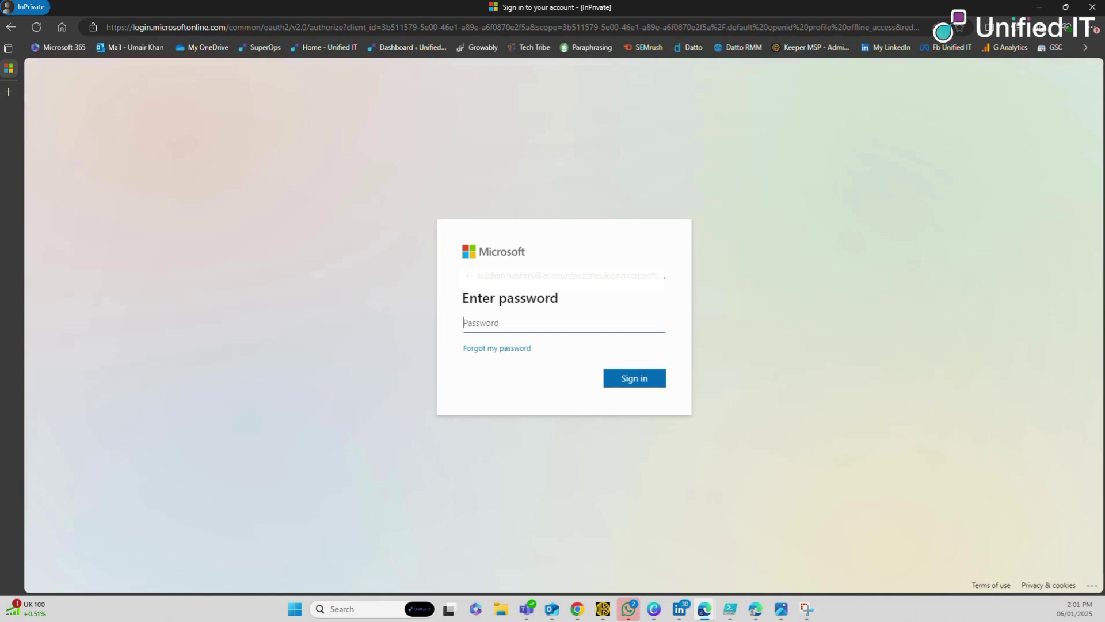
pyautogui.click(522, 319)
pyautogui.hotkey('ctrl', 'v')
pyautogui.click(633, 382)
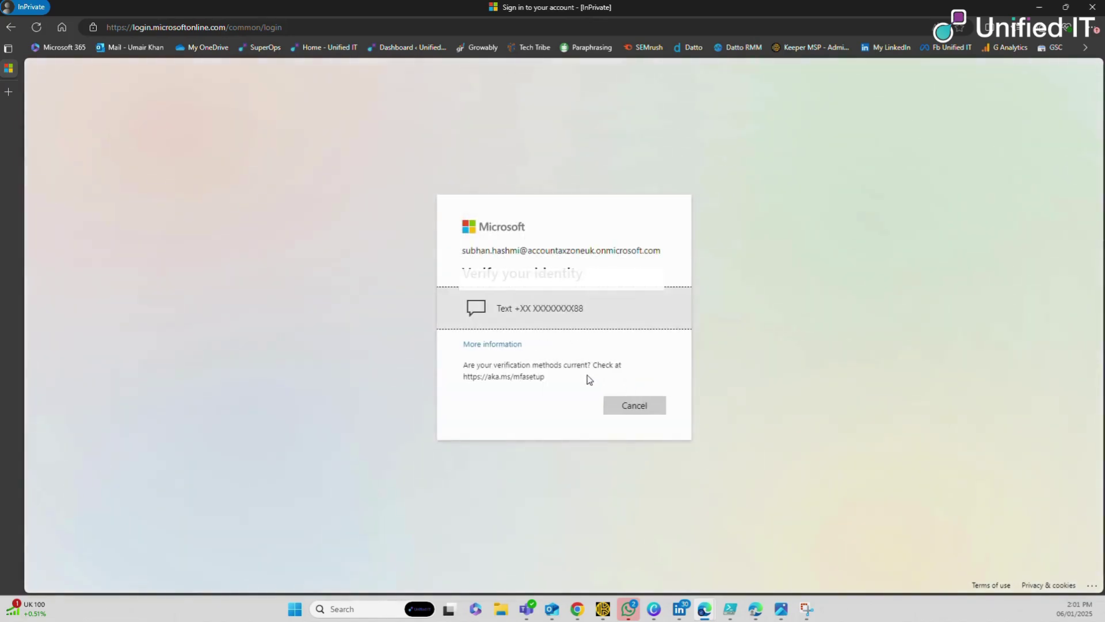
# Verify by texted code, then stay signed in with 'Don't show again' ticked
pyautogui.click(531, 308)
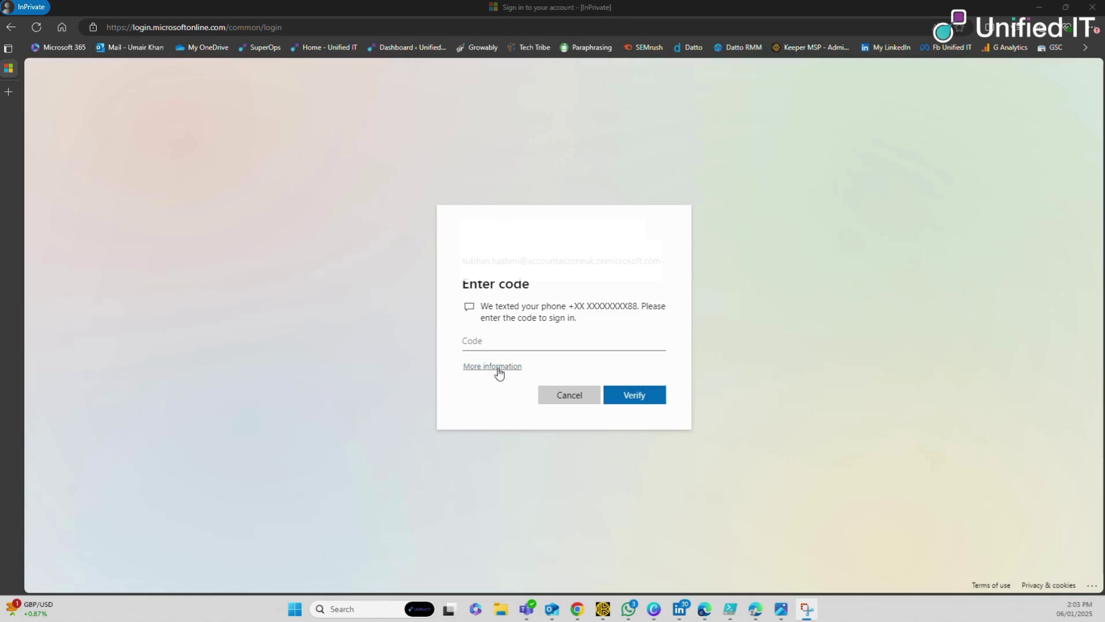
pyautogui.click(491, 342)
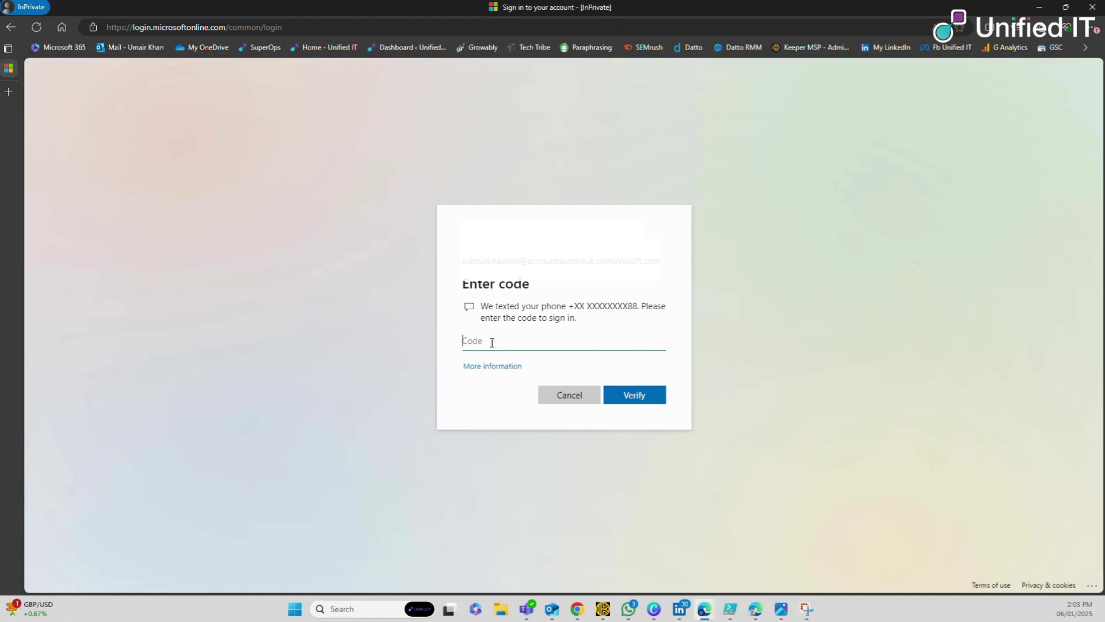
pyautogui.click(627, 394)
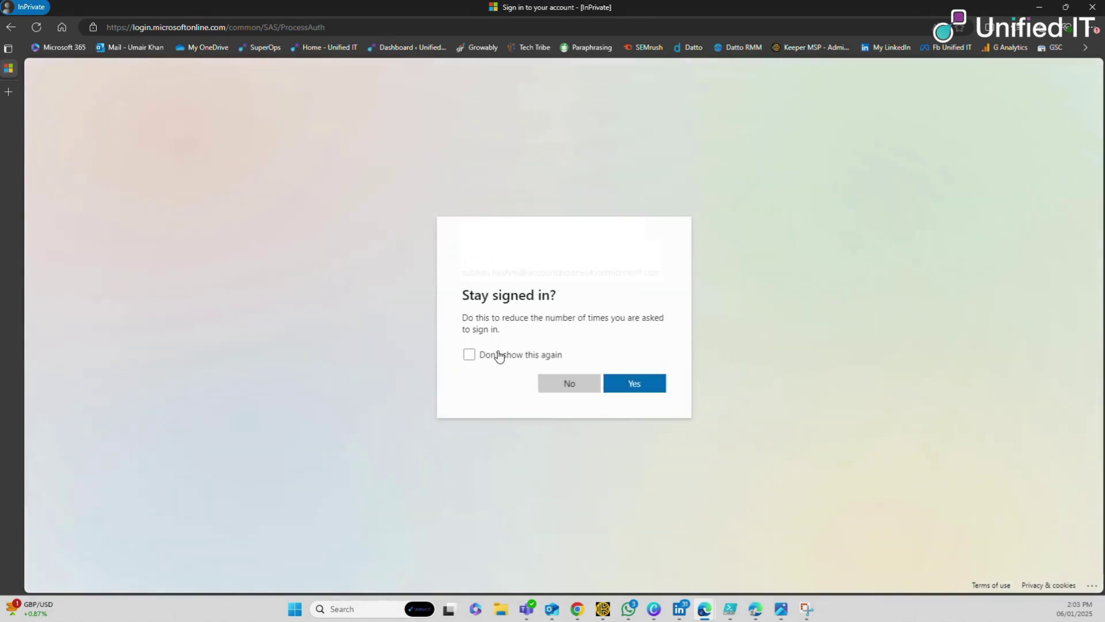
pyautogui.click(499, 356)
pyautogui.click(653, 386)
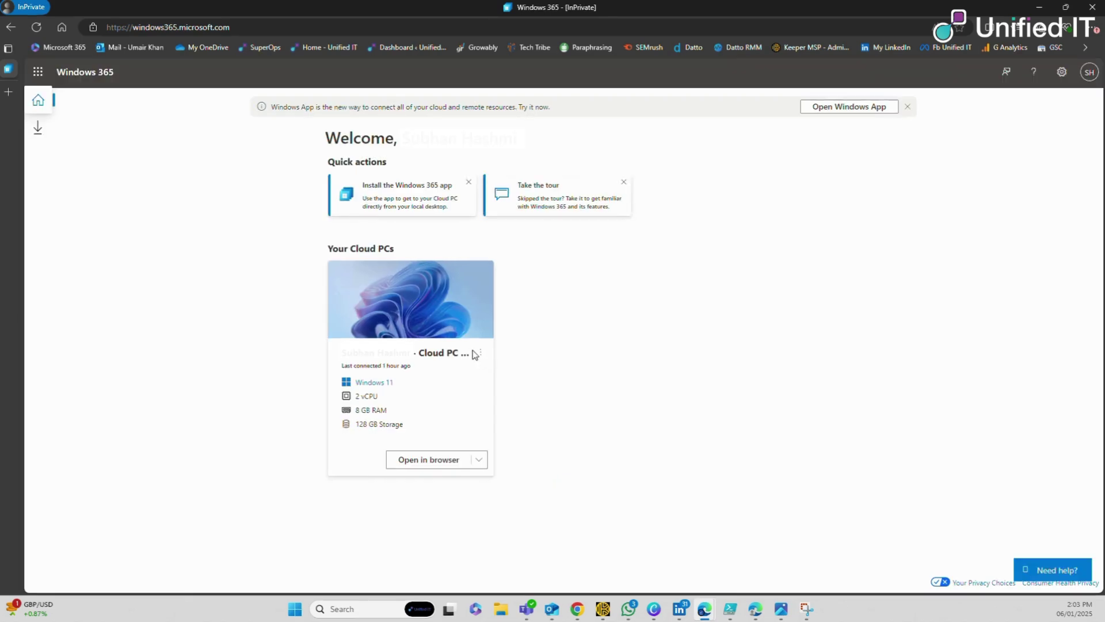
# View the Cloud PC card's Restart option without restarting, then bring up Windows search
pyautogui.click(482, 352)
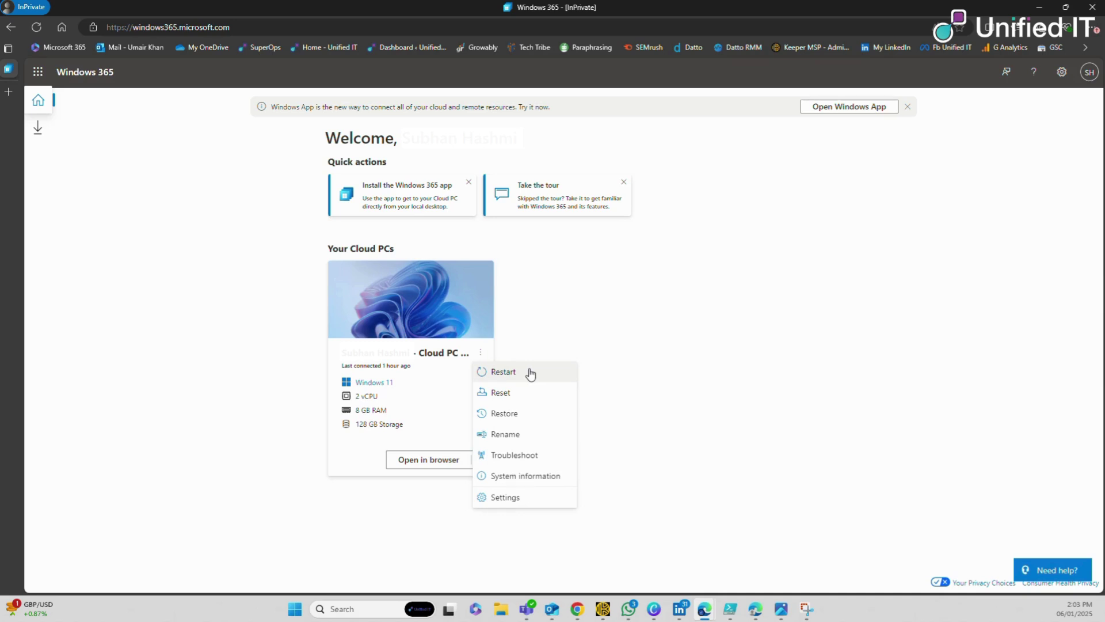
pyautogui.click(547, 328)
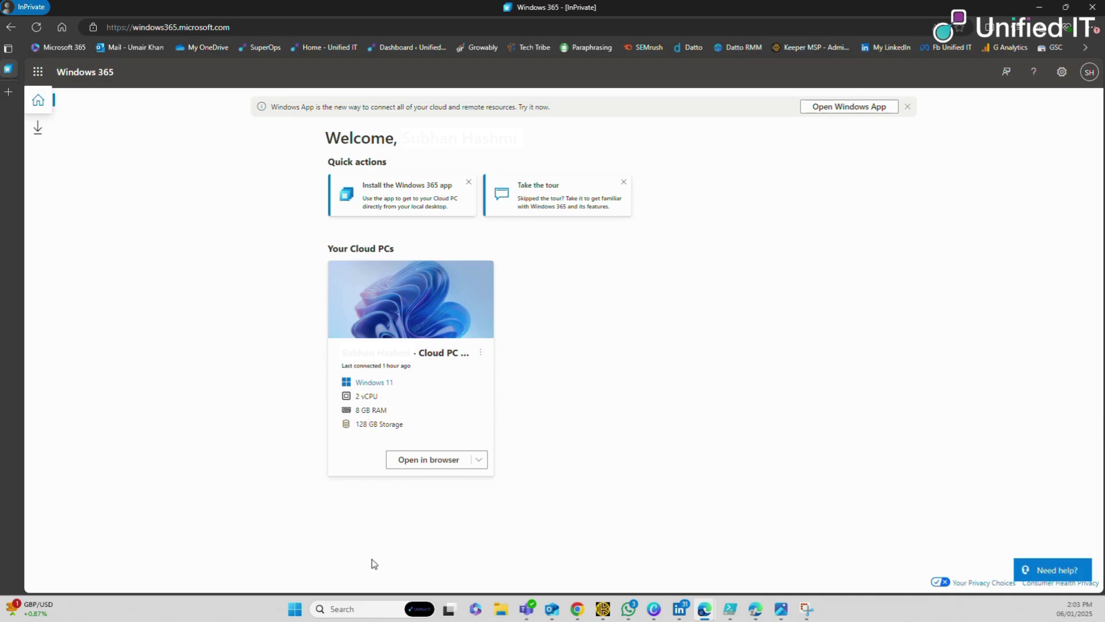
pyautogui.click(341, 608)
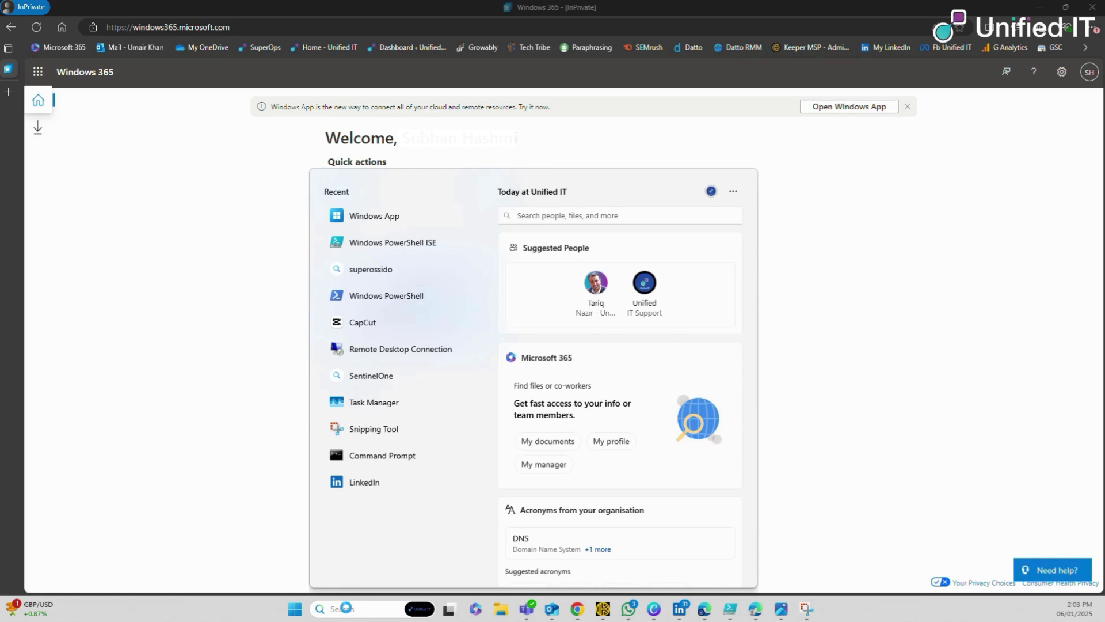
pyautogui.write('windows')
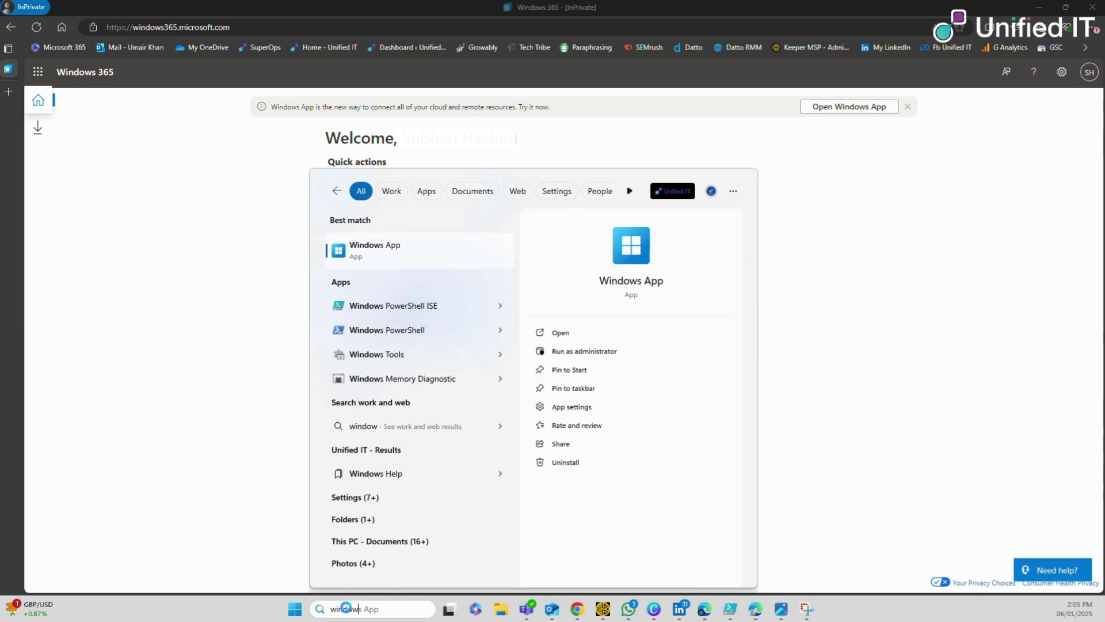
# Launch Windows App from the 'windows' search results to show its Devices list
pyautogui.click(410, 250)
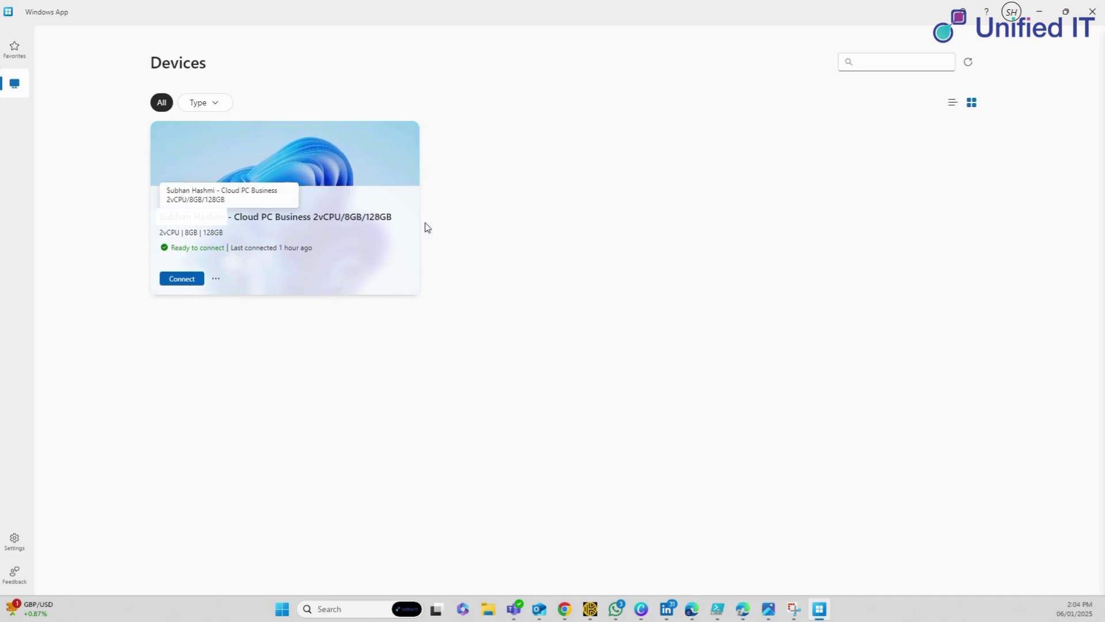
pyautogui.click(216, 279)
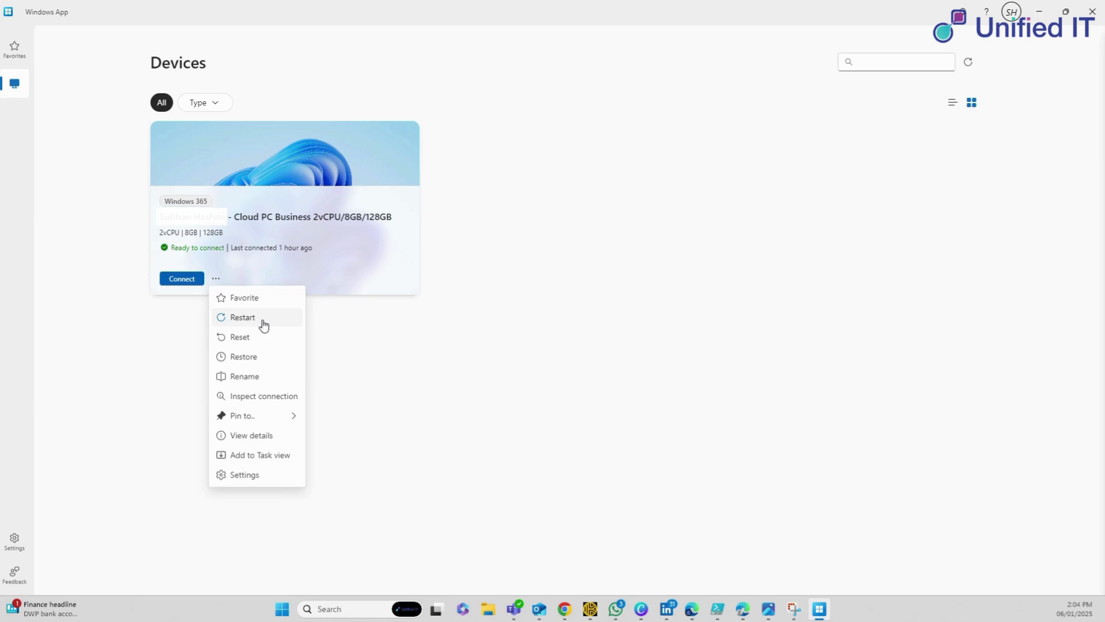
pyautogui.click(696, 250)
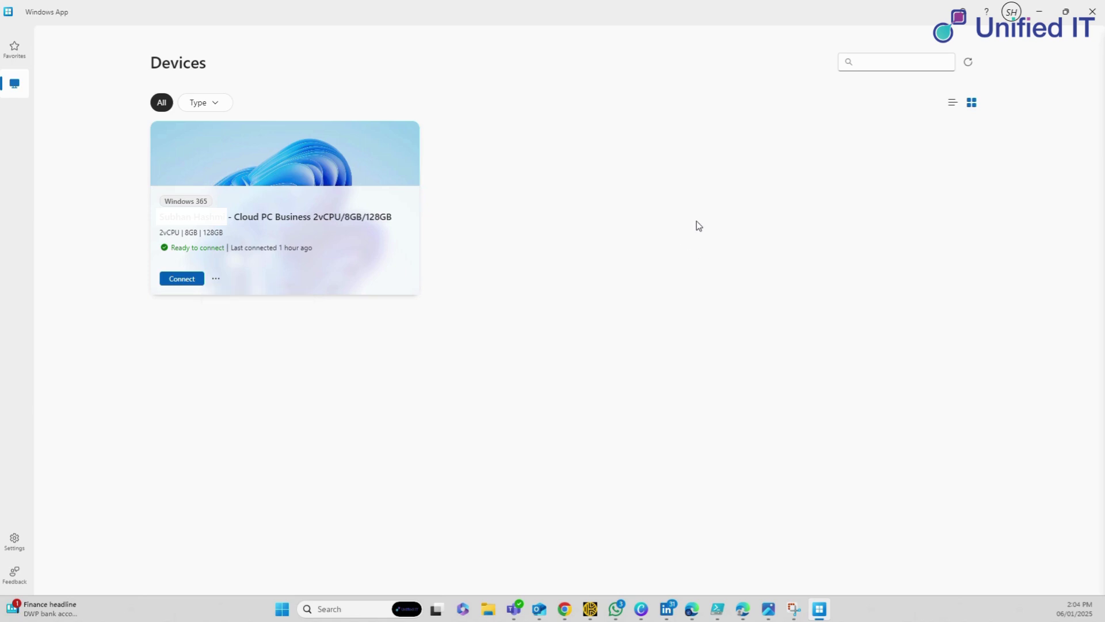